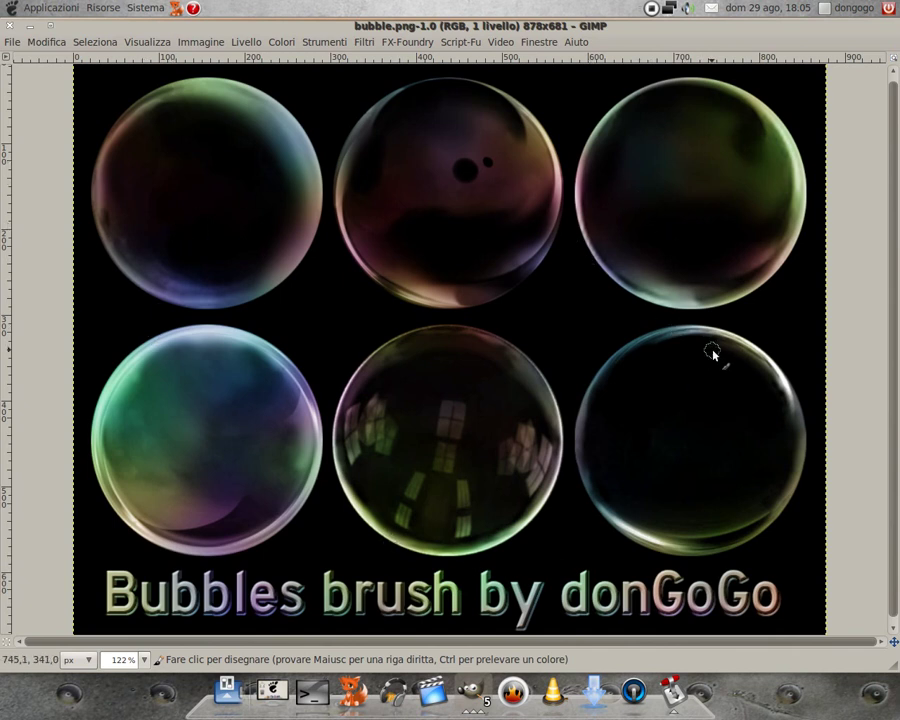
# - Confirm the new 878×681 px image with a solid black background
pyautogui.press('o')
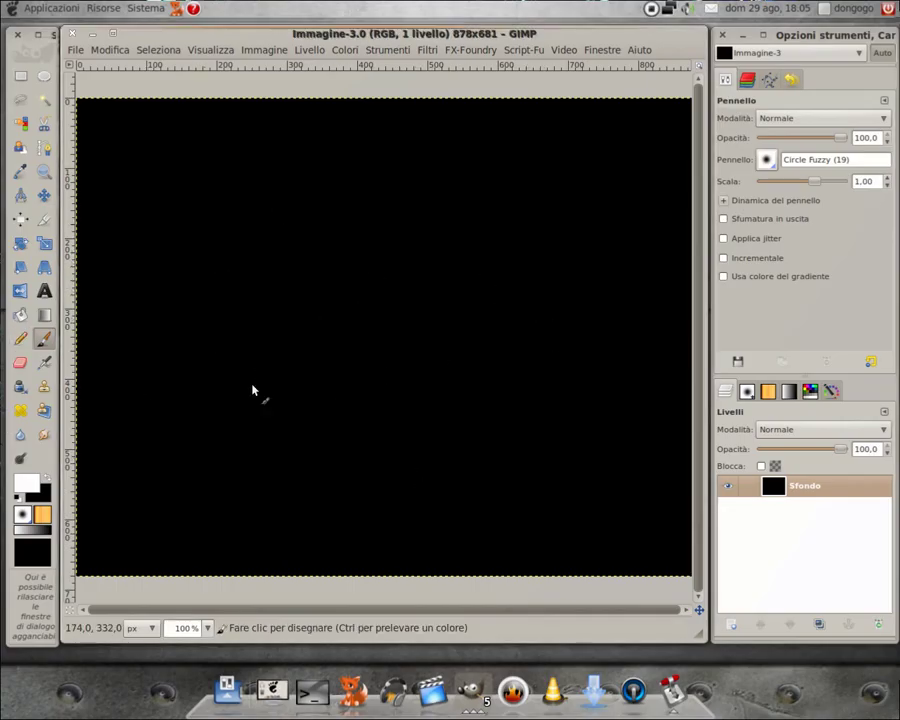
# - Add a transparent layer above the black background and browse the brush list
pyautogui.click(731, 624)
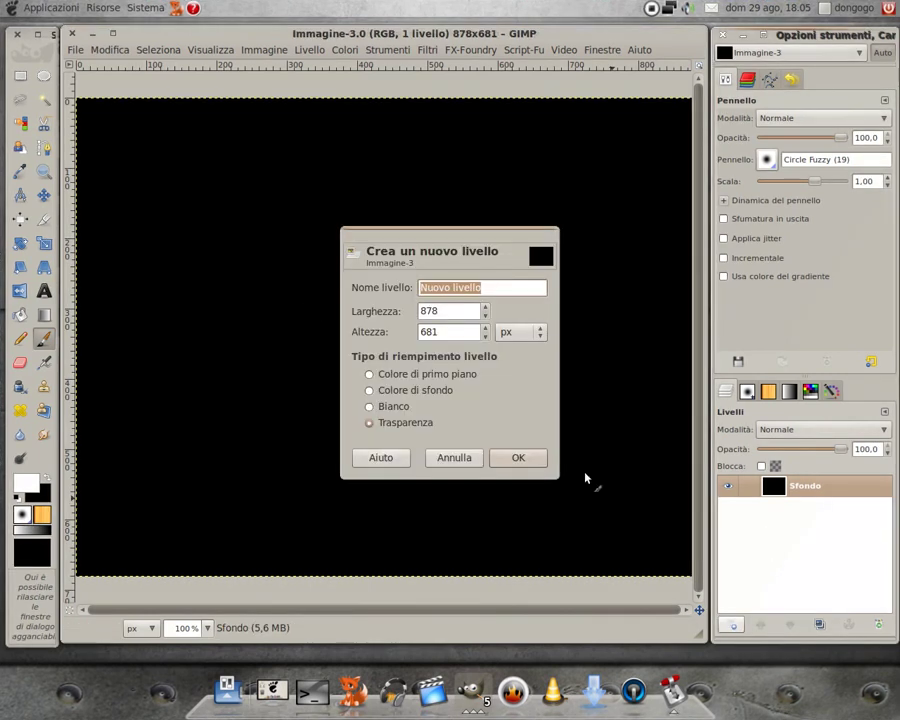
pyautogui.click(518, 460)
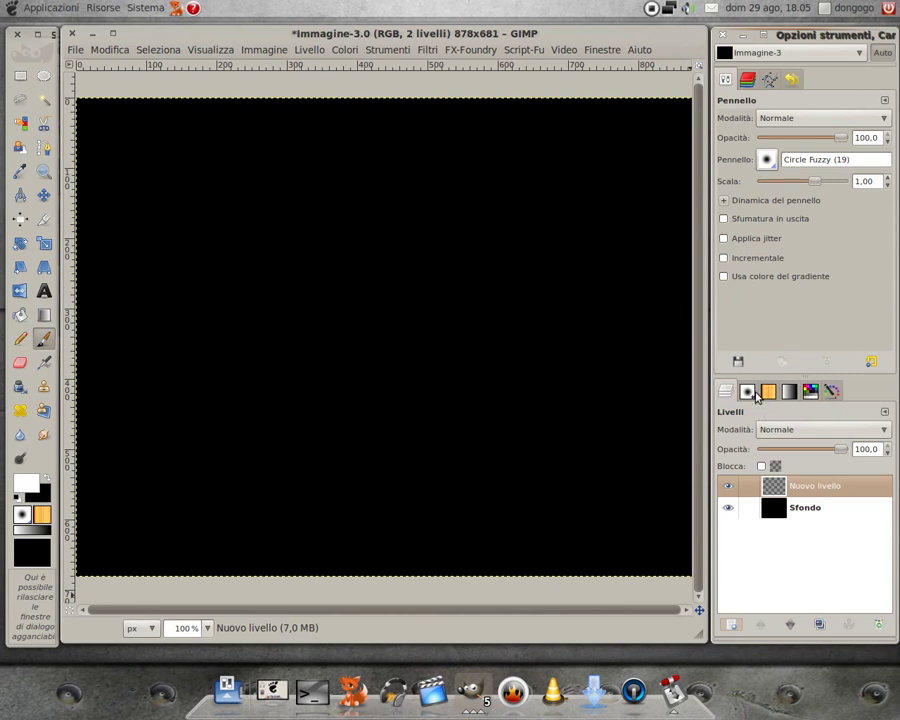
pyautogui.click(750, 391)
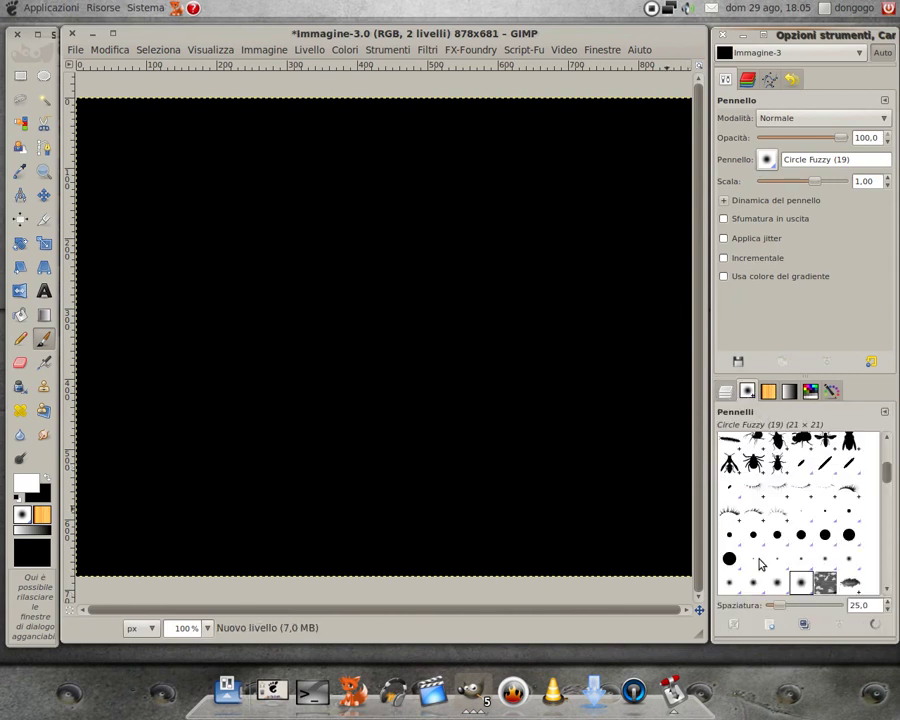
pyautogui.moveTo(885, 472)
pyautogui.mouseDown()
pyautogui.moveTo(885, 510)
pyautogui.moveTo(885, 481)
pyautogui.moveTo(885, 497)
pyautogui.mouseUp()
pyautogui.scroll(-2, 761, 497)
pyautogui.scroll(3, 761, 497)
pyautogui.scroll(-2, 761, 497)
pyautogui.scroll(3, 760, 497)
pyautogui.scroll(-1, 760, 497)
pyautogui.scroll(3, 761, 497)
pyautogui.scroll(1, 759, 497)
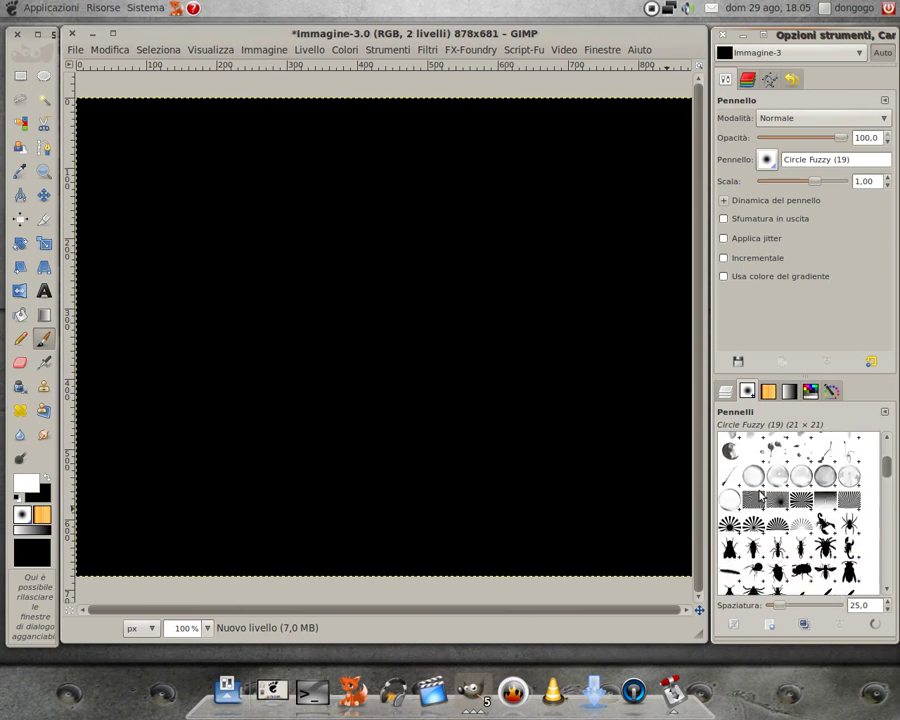
pyautogui.scroll(2, 760, 497)
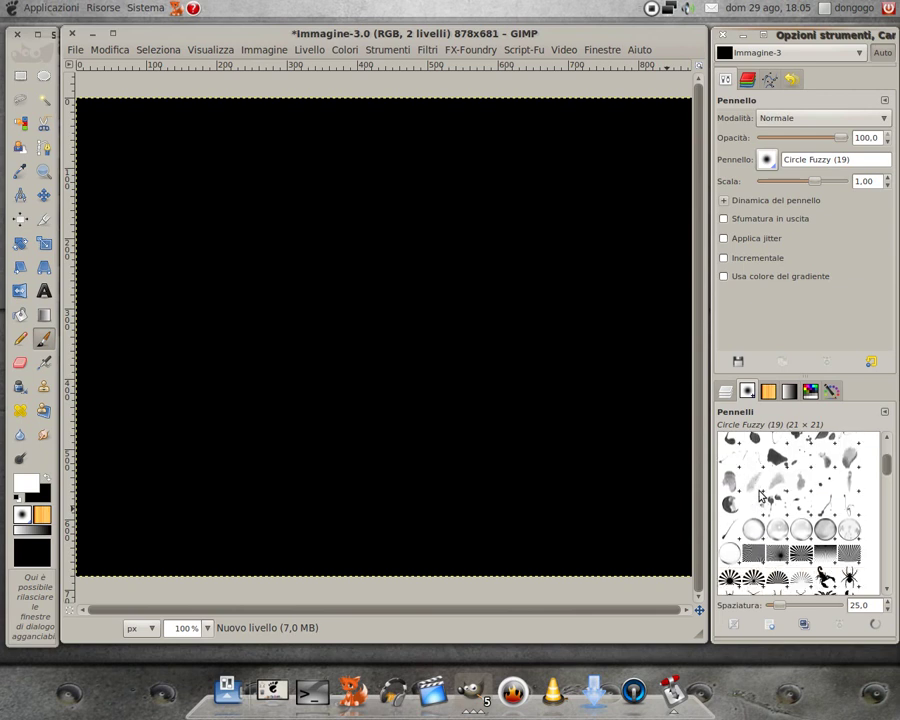
# - At brush scale 0.66, stamp bolle_01, bolle_02 and bolle_03 across the top row
pyautogui.click(754, 531)
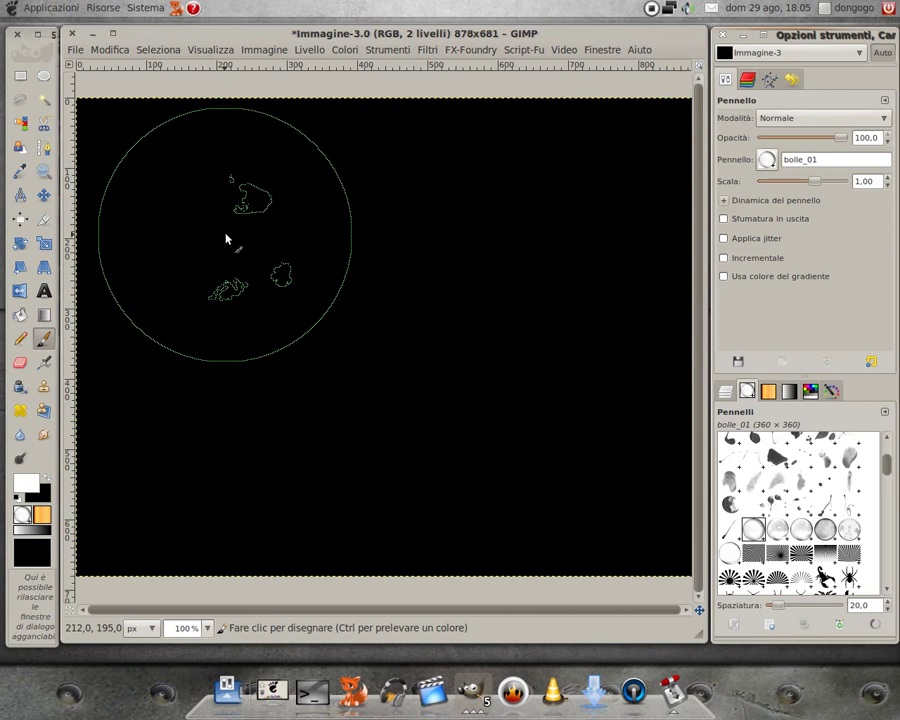
pyautogui.moveTo(813, 187); pyautogui.dragTo(812, 188)
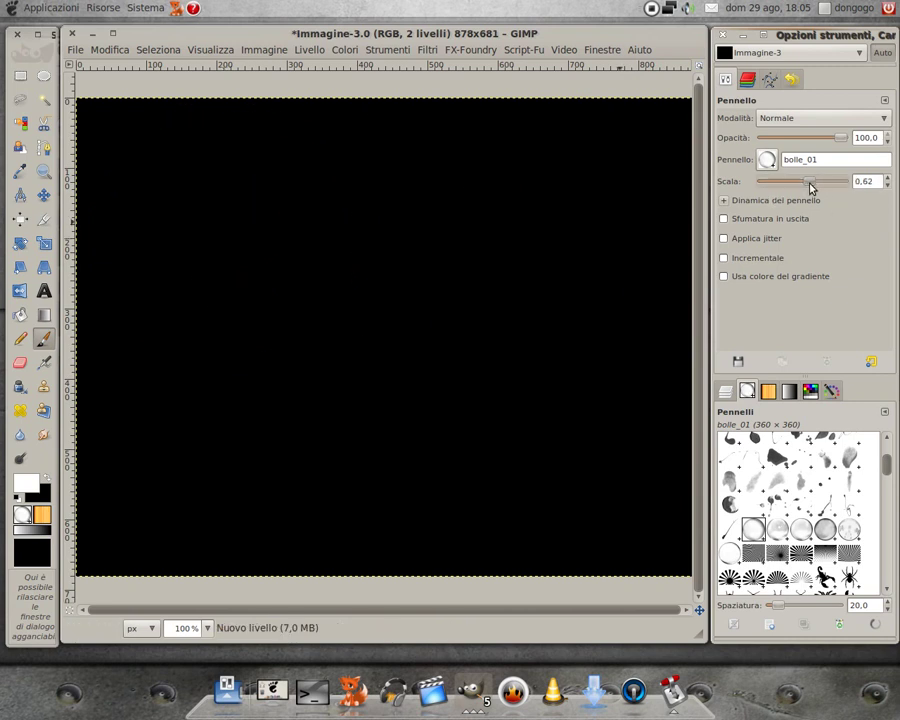
pyautogui.click(187, 215)
pyautogui.click(771, 535)
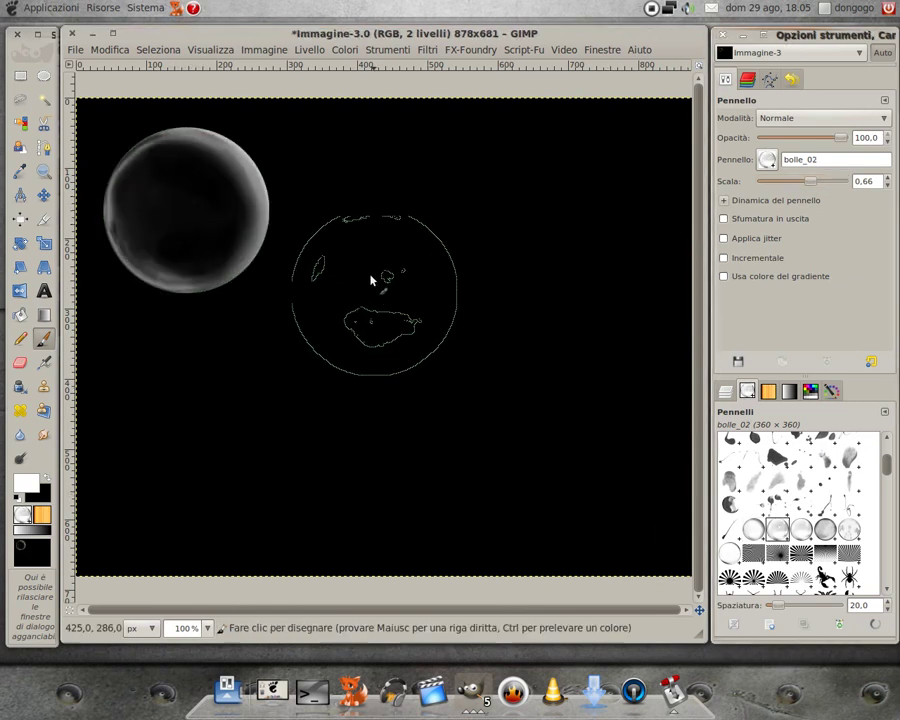
pyautogui.click(390, 219)
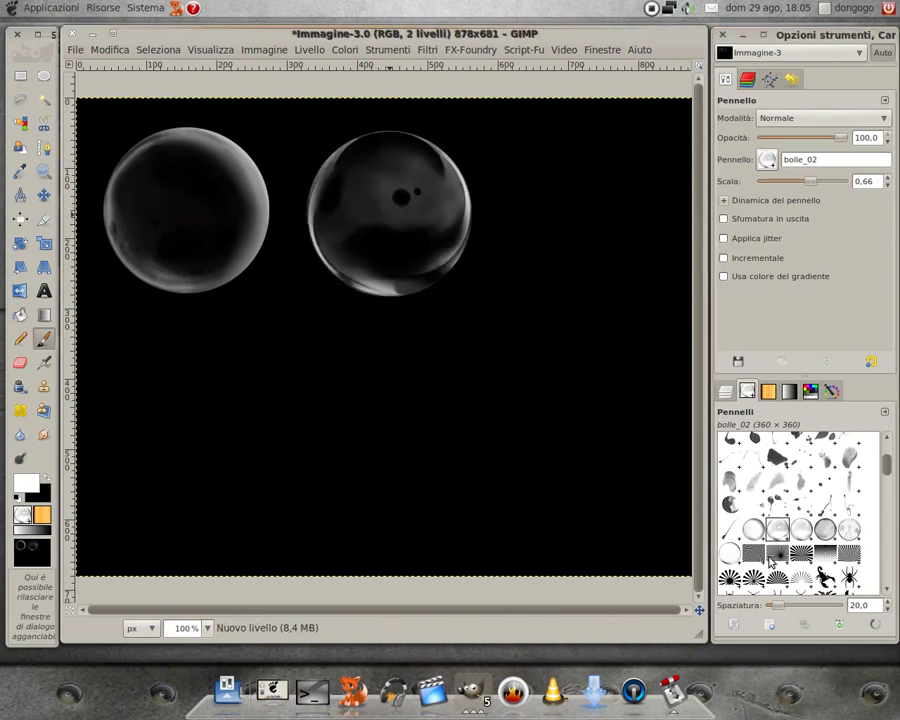
pyautogui.click(803, 533)
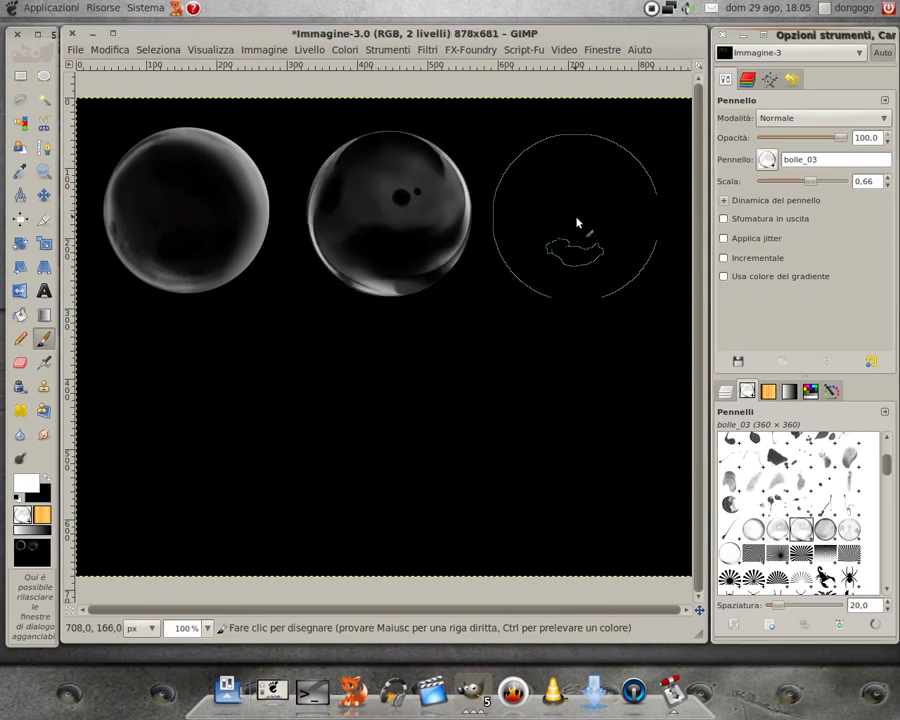
pyautogui.click(580, 212)
# - Stamp bolle_04, bolle_05 and bolle_06 across the bottom row
pyautogui.click(825, 530)
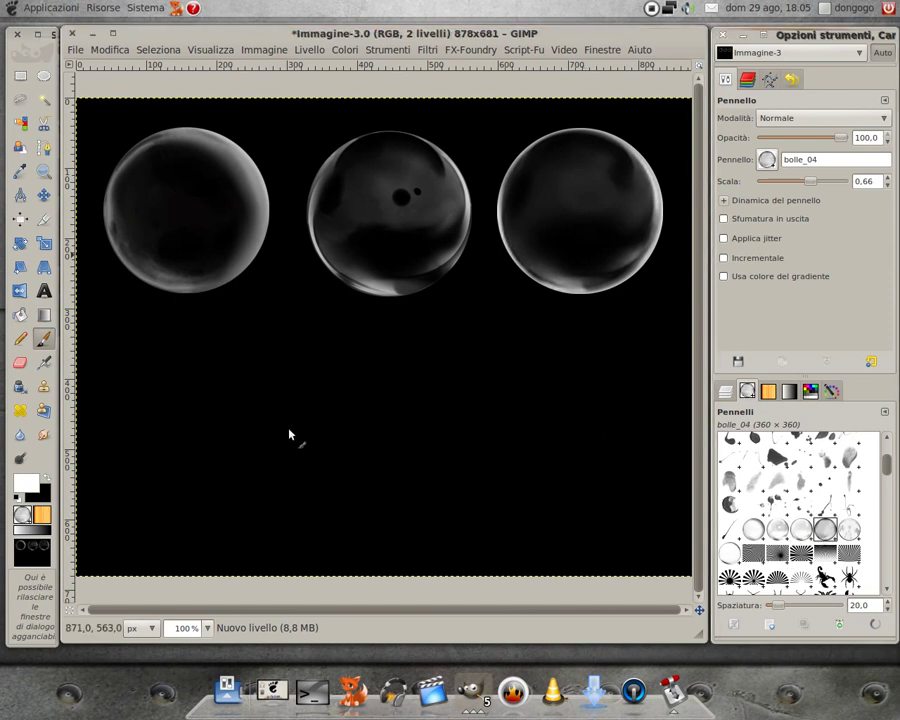
pyautogui.click(178, 413)
pyautogui.click(849, 530)
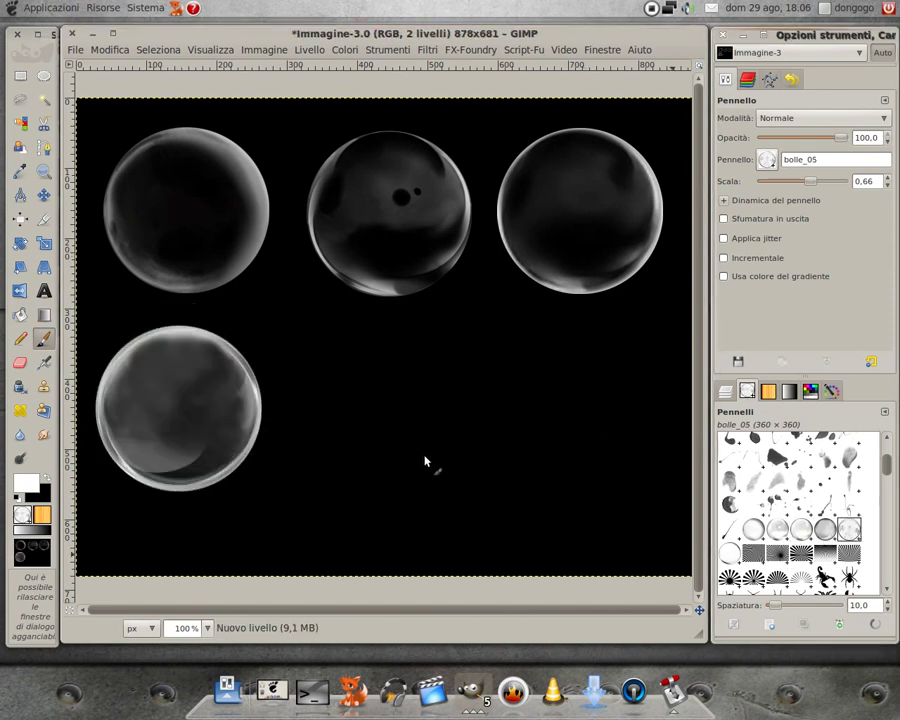
pyautogui.click(385, 420)
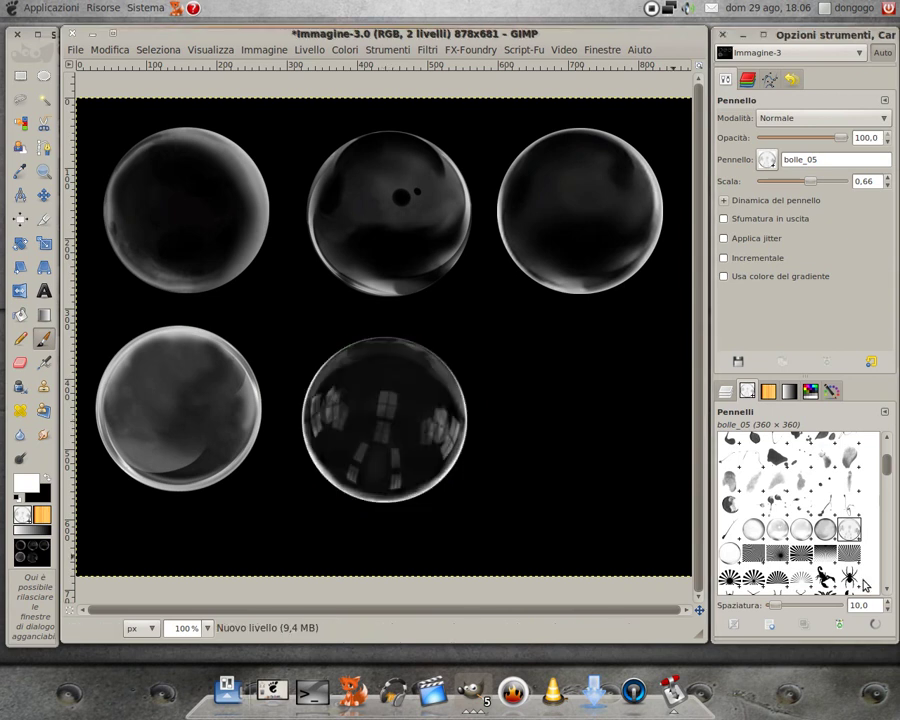
pyautogui.click(729, 553)
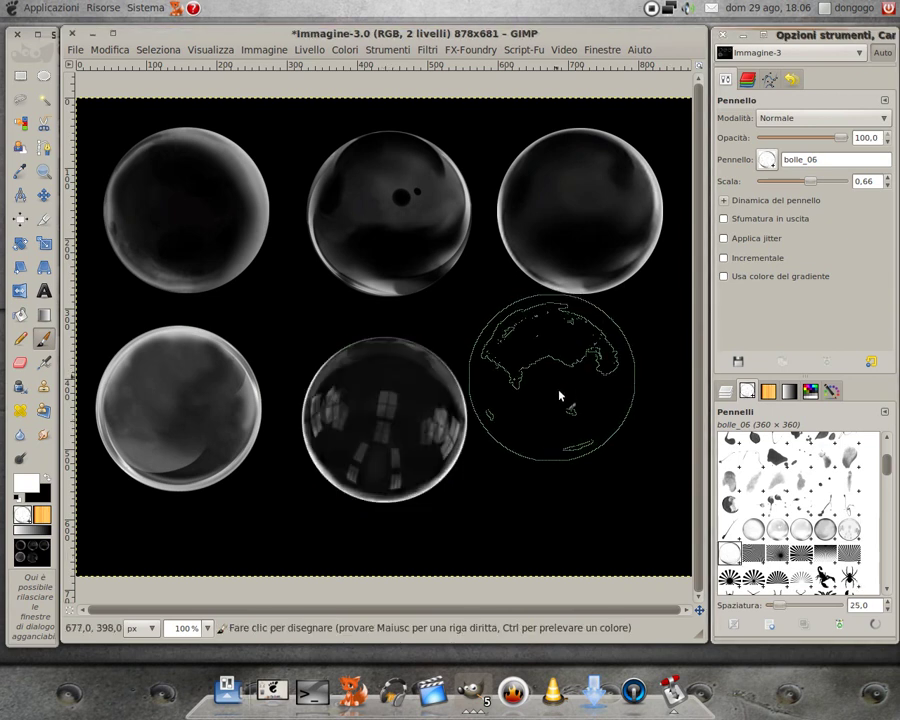
pyautogui.click(579, 421)
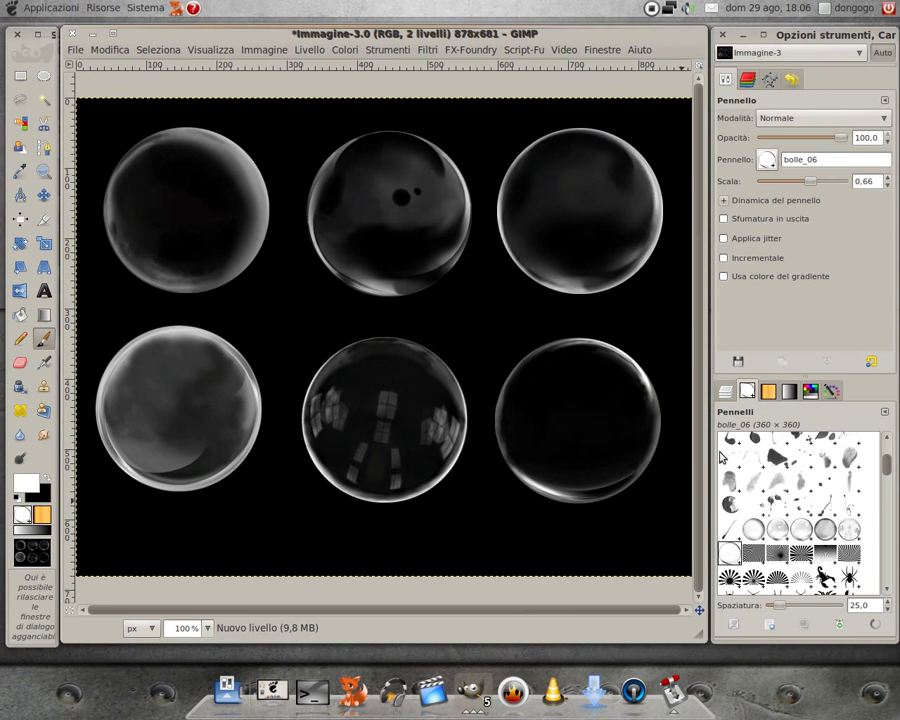
pyautogui.click(728, 393)
pyautogui.click(735, 628)
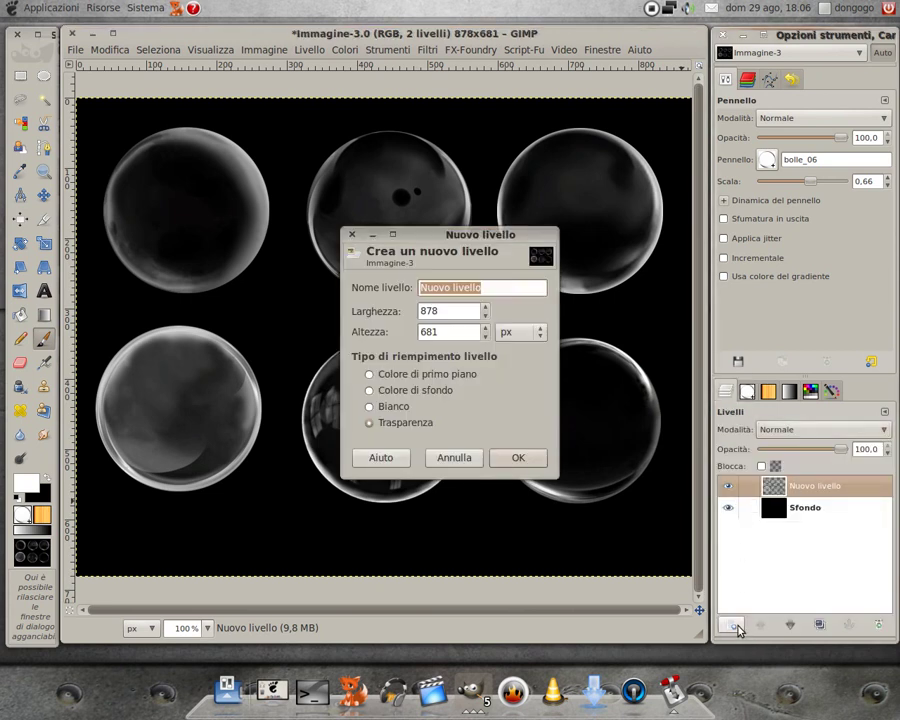
# - Add a transparent top layer and render a randomized Plasma into it at turbulence 3,0
pyautogui.click(517, 458)
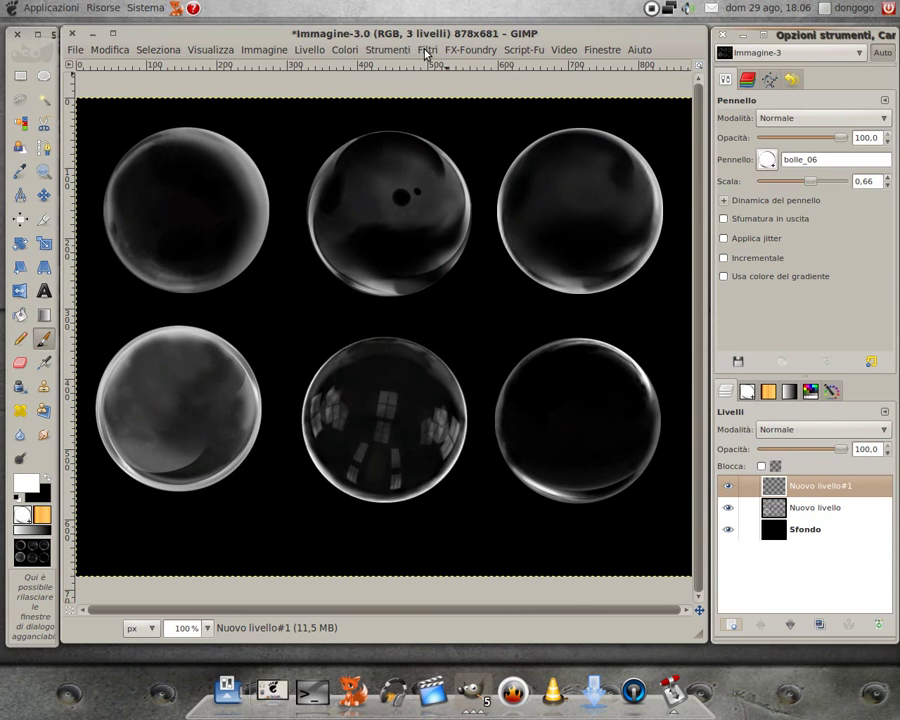
pyautogui.click(427, 50)
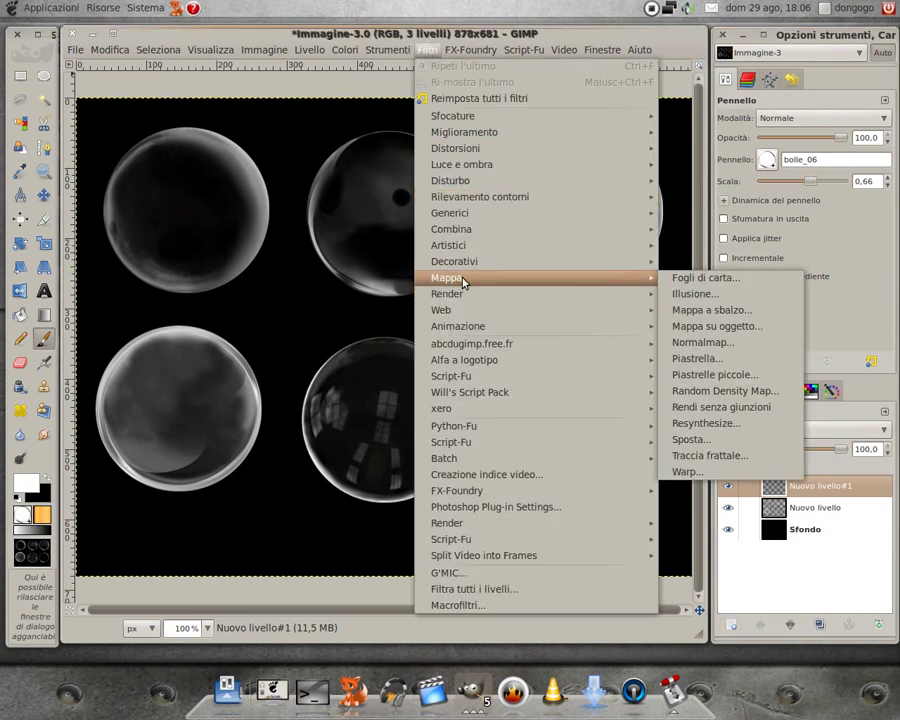
pyautogui.moveTo(447, 294)
pyautogui.moveTo(688, 294)
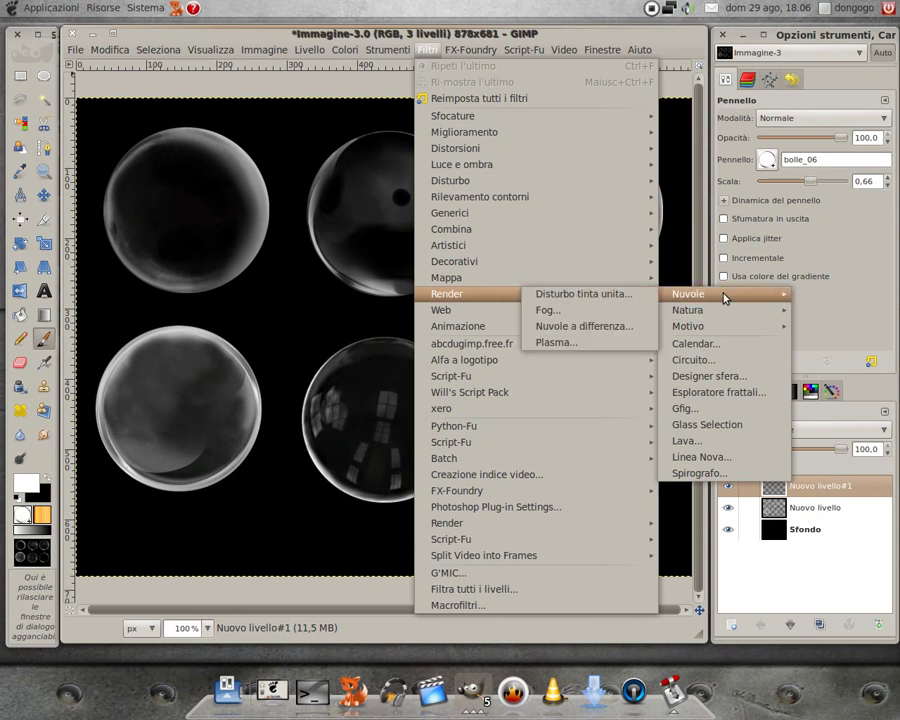
pyautogui.click(574, 342)
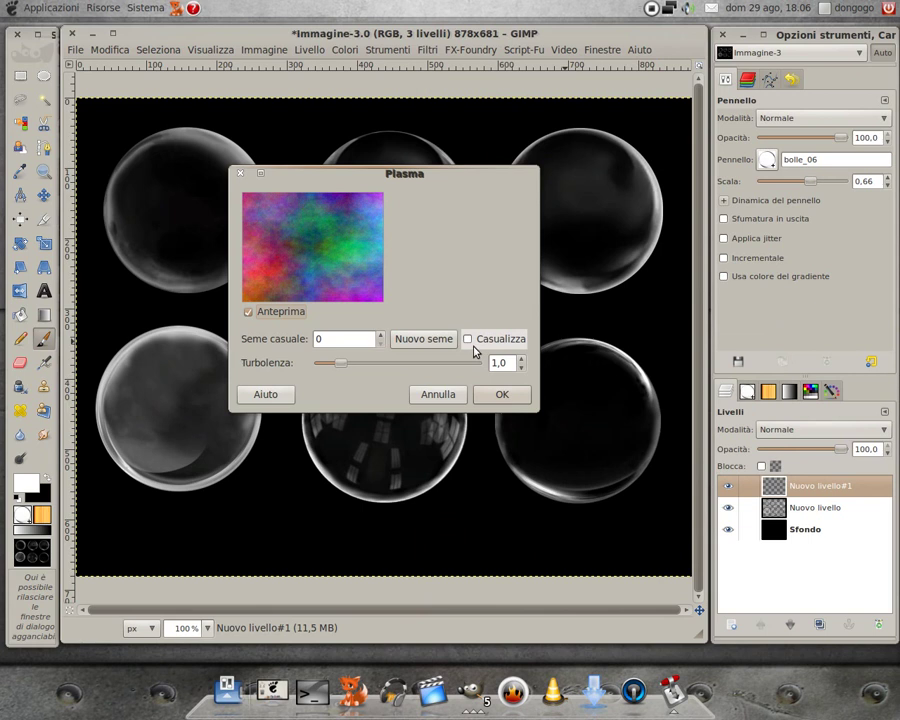
pyautogui.click(468, 341)
pyautogui.moveTo(335, 370); pyautogui.dragTo(372, 370)
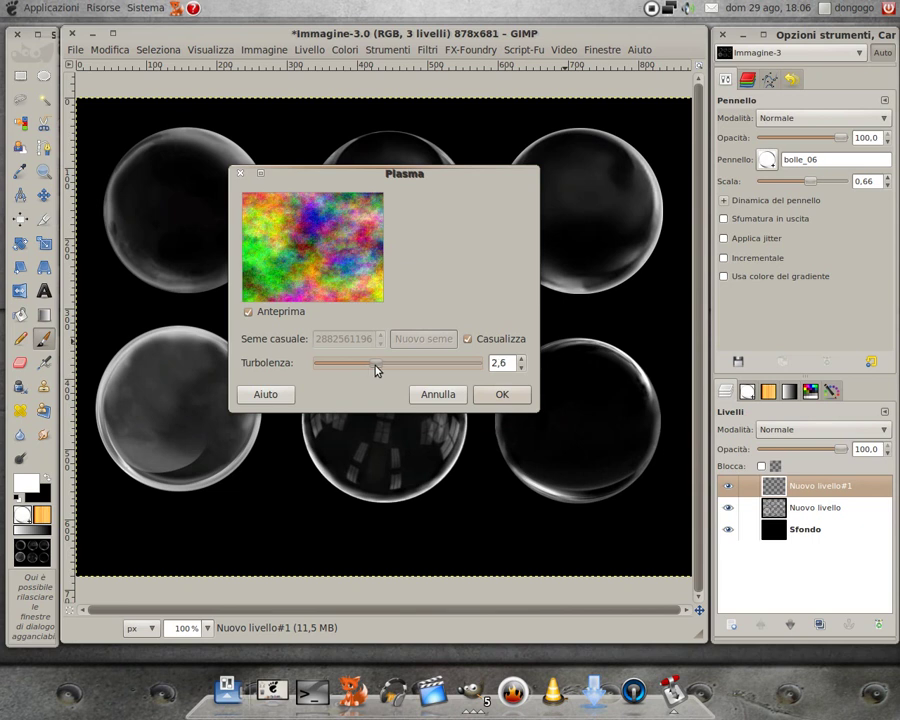
pyautogui.moveTo(377, 370); pyautogui.dragTo(373, 370)
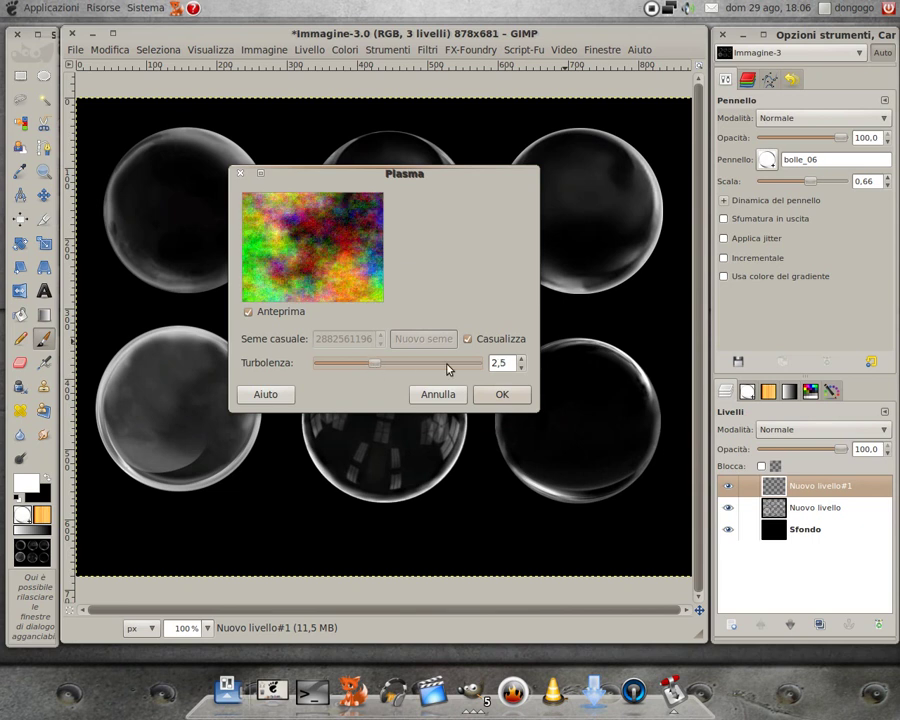
pyautogui.click(521, 359)
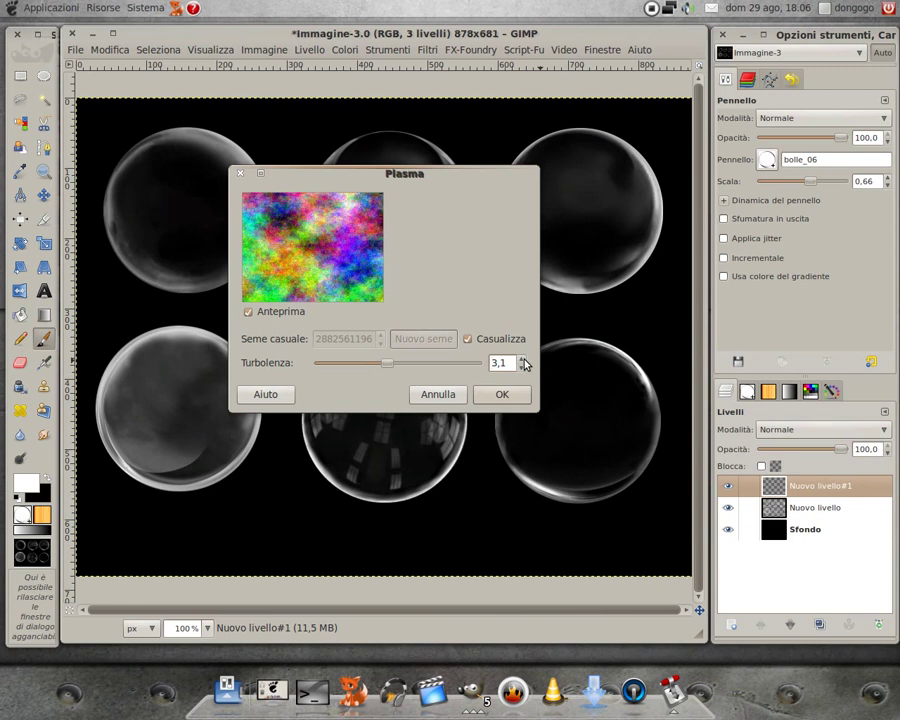
pyautogui.click(521, 367)
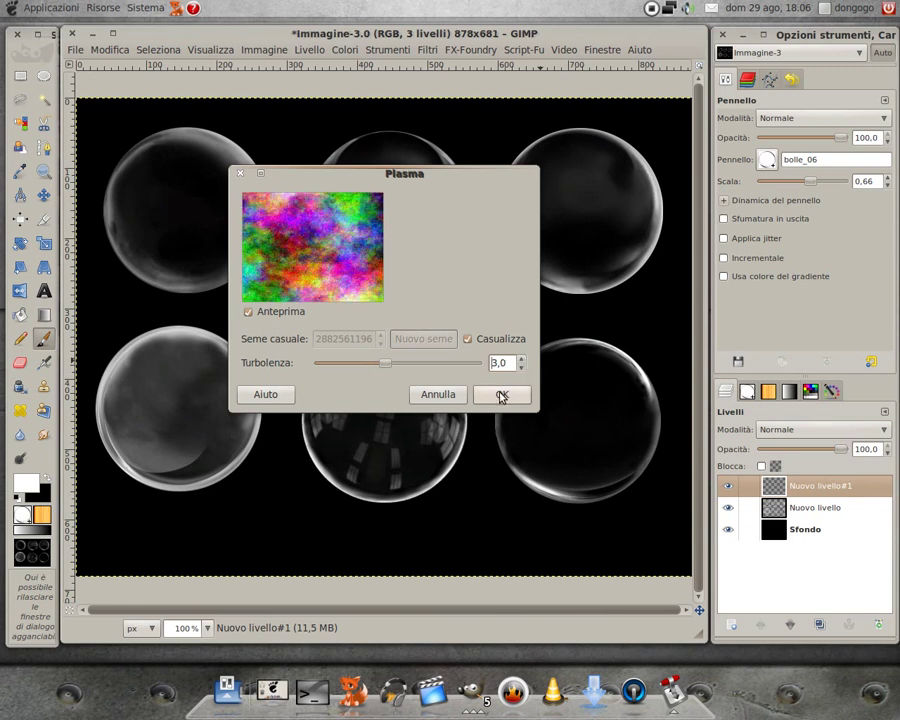
pyautogui.click(503, 396)
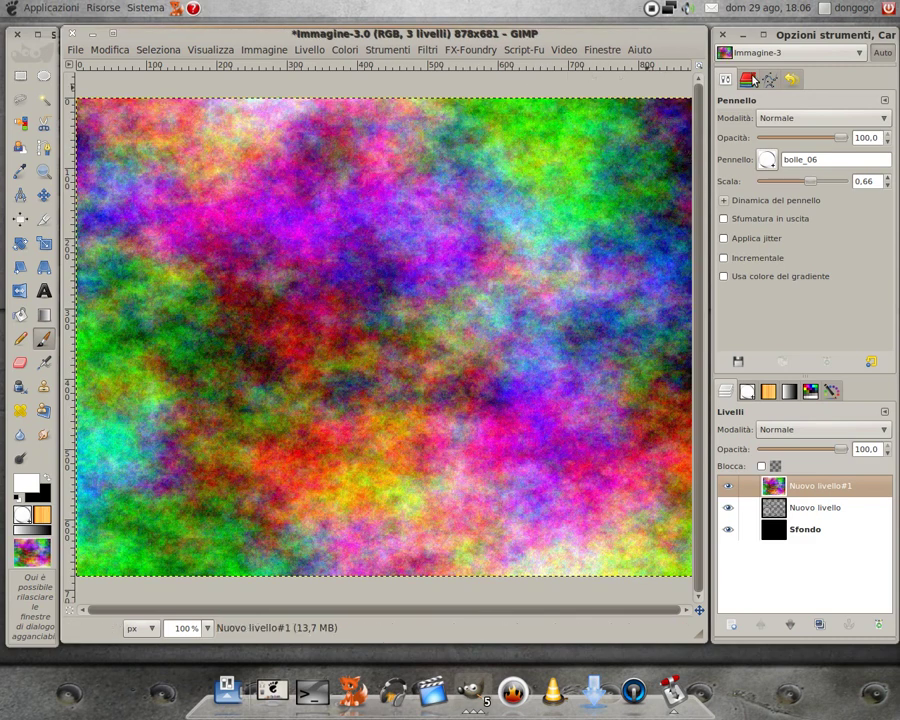
# - Apply Increspature to the plasma: period 20, amplitude 5, horizontal sine
pyautogui.click(427, 50)
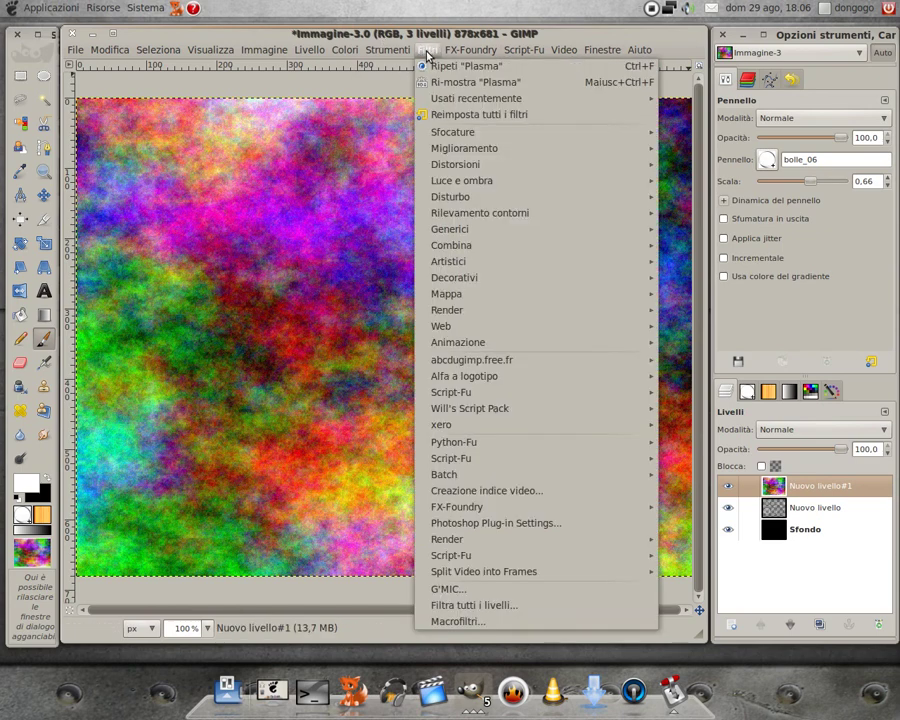
pyautogui.moveTo(456, 164)
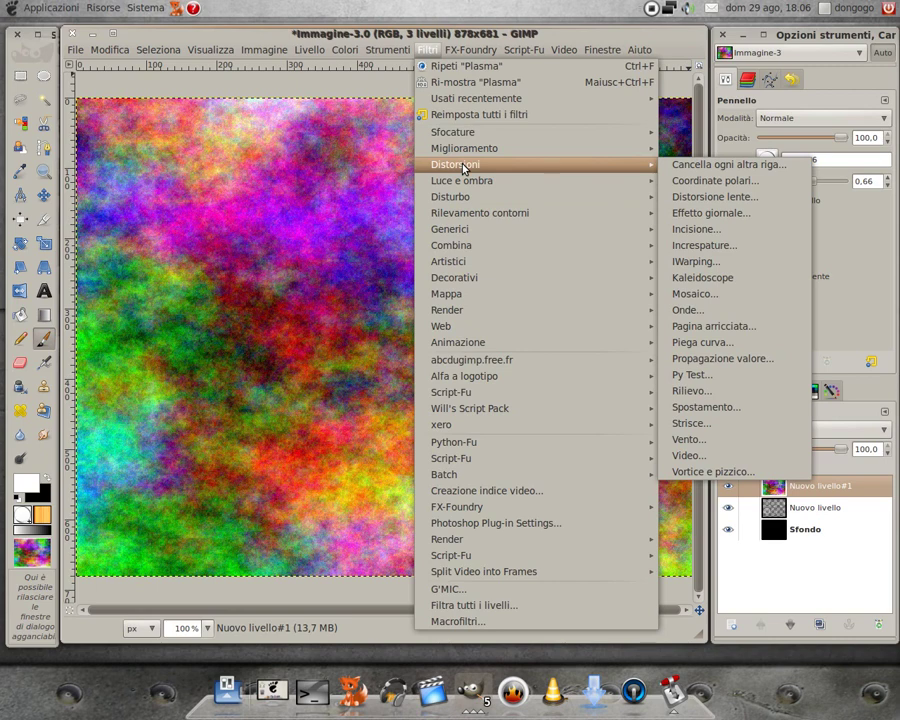
pyautogui.click(728, 246)
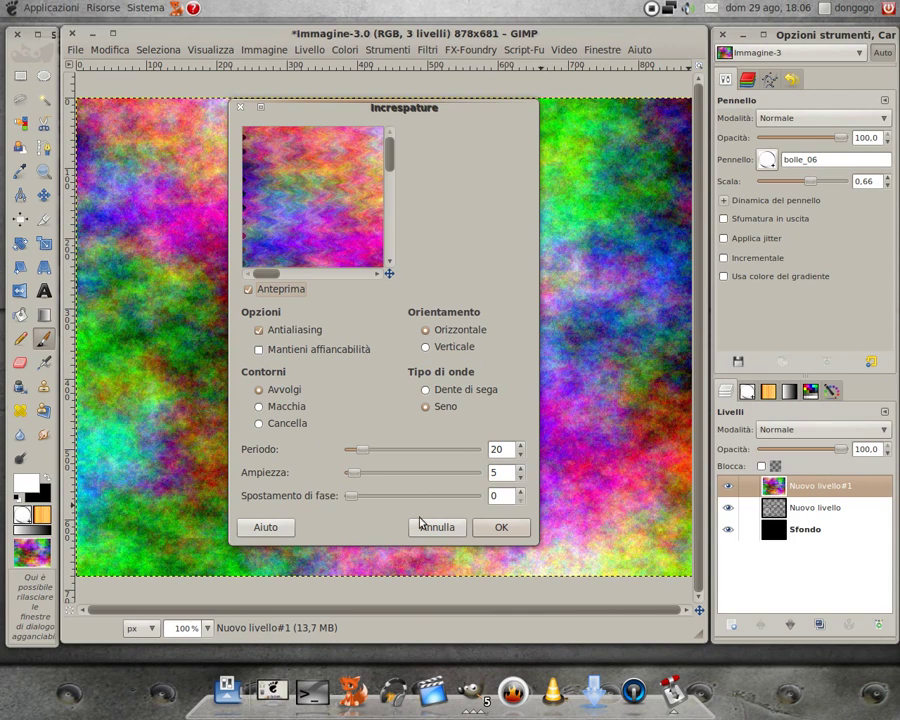
pyautogui.click(503, 529)
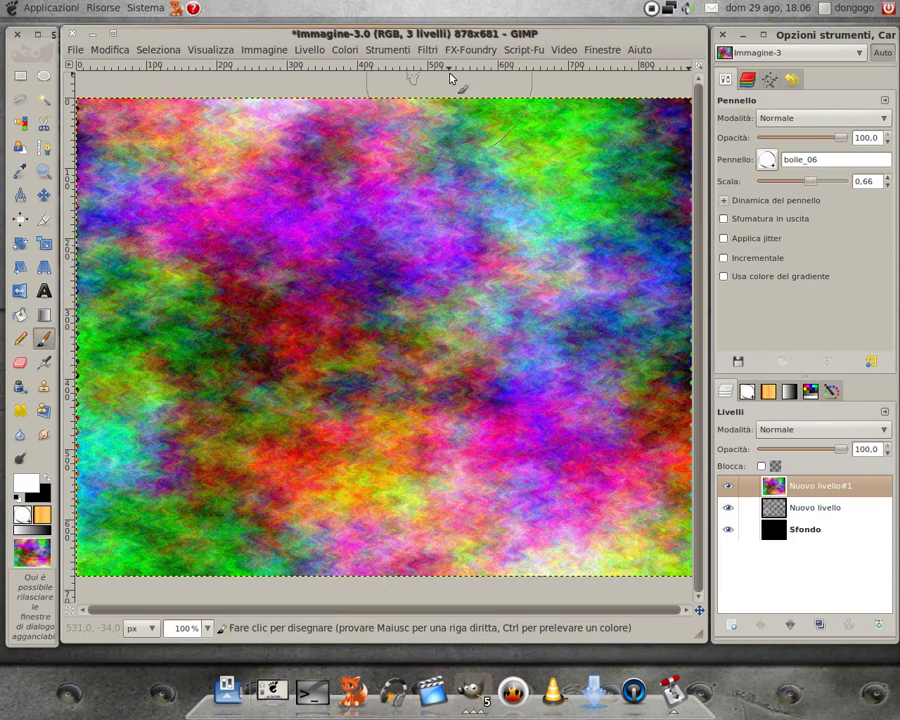
pyautogui.click(433, 52)
pyautogui.moveTo(490, 164)
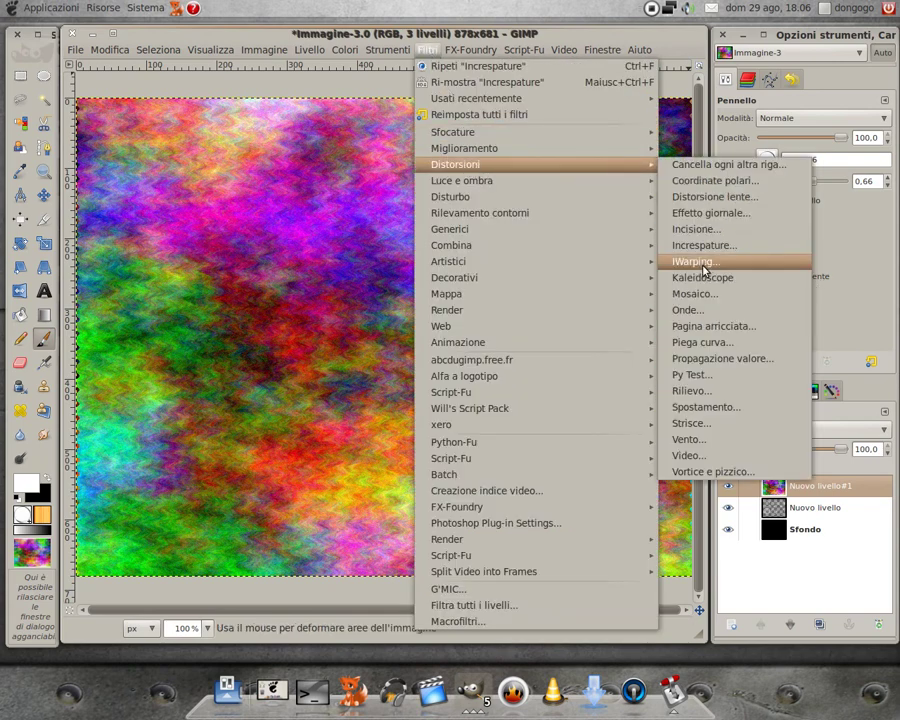
# - Apply IWarping at radius 48, twisting and pushing the plasma into swirls
pyautogui.click(703, 263)
pyautogui.click(540, 257)
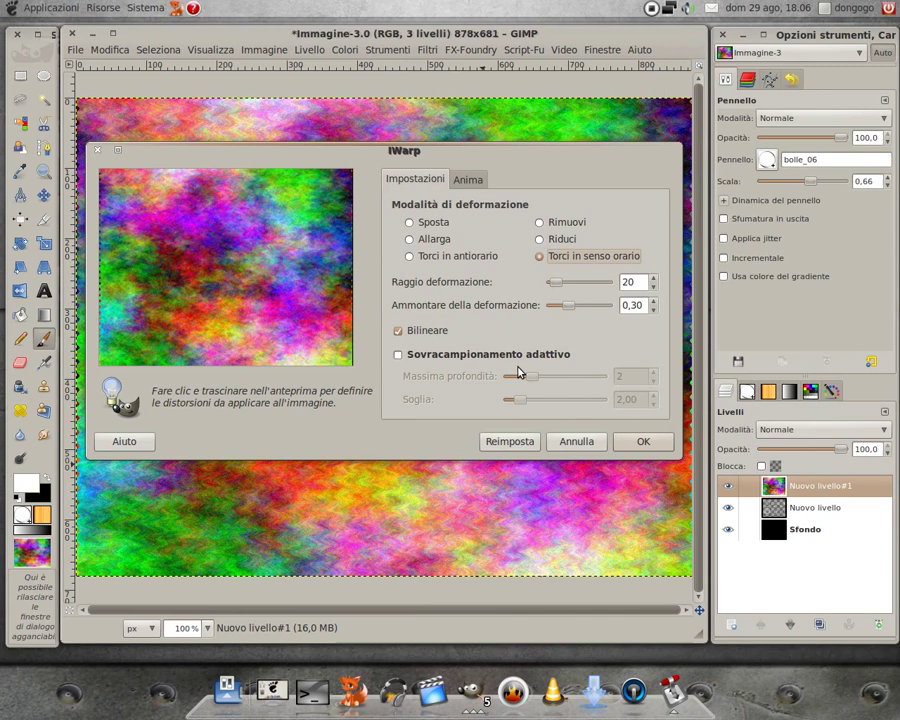
pyautogui.moveTo(554, 283); pyautogui.dragTo(564, 283)
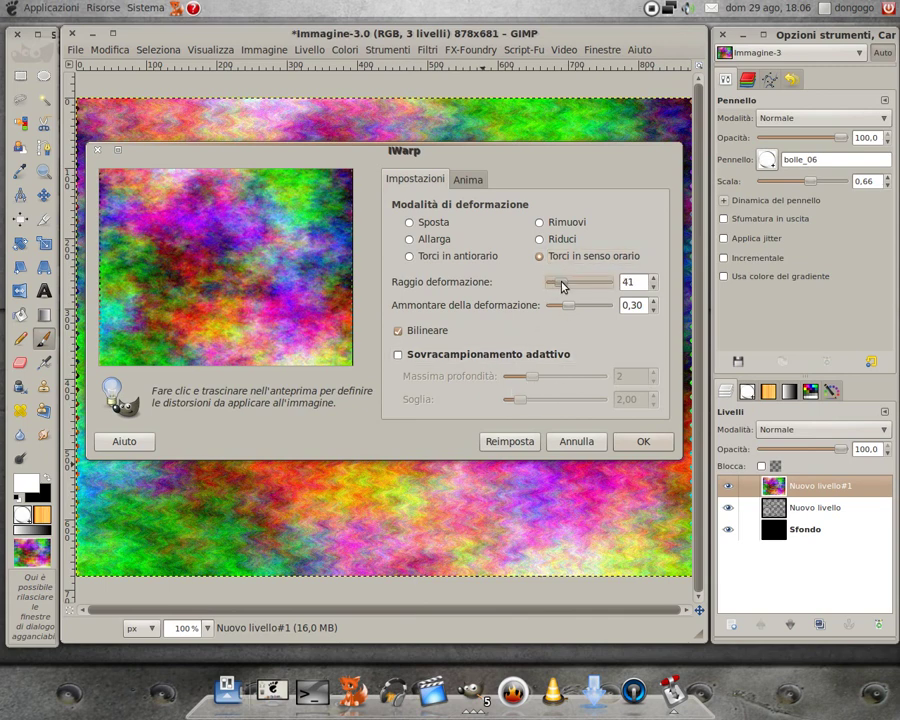
pyautogui.moveTo(259, 295)
pyautogui.mouseDown()
pyautogui.moveTo(162, 233)
pyautogui.moveTo(208, 313)
pyautogui.moveTo(155, 193)
pyautogui.moveTo(184, 355)
pyautogui.moveTo(280, 357)
pyautogui.moveTo(289, 346)
pyautogui.moveTo(239, 360)
pyautogui.moveTo(243, 351)
pyautogui.mouseUp()
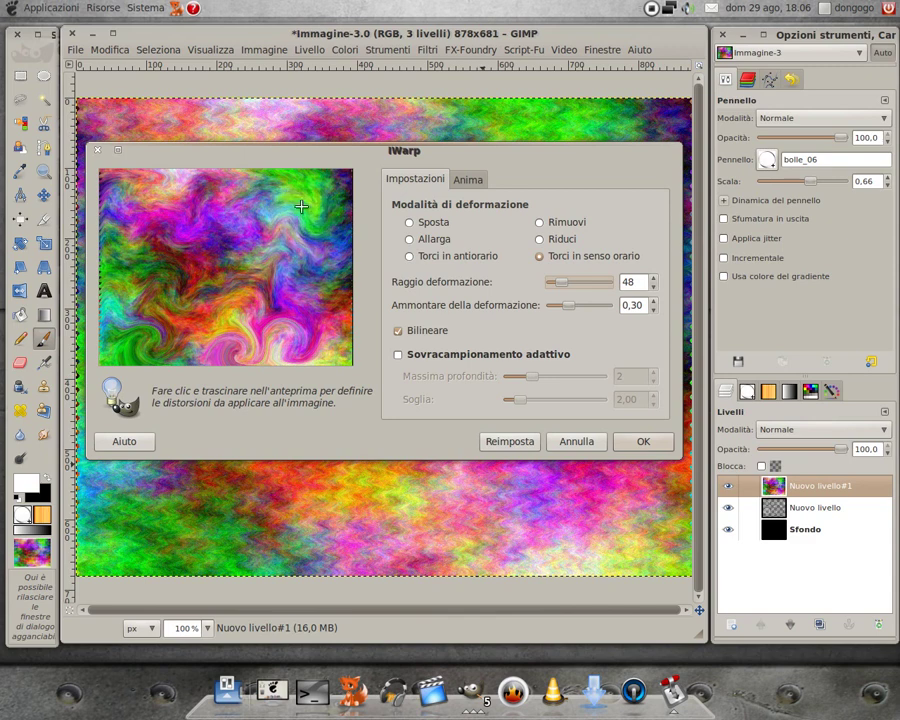
pyautogui.moveTo(286, 269)
pyautogui.mouseDown()
pyautogui.moveTo(290, 200)
pyautogui.moveTo(311, 215)
pyautogui.moveTo(257, 257)
pyautogui.moveTo(177, 265)
pyautogui.mouseUp()
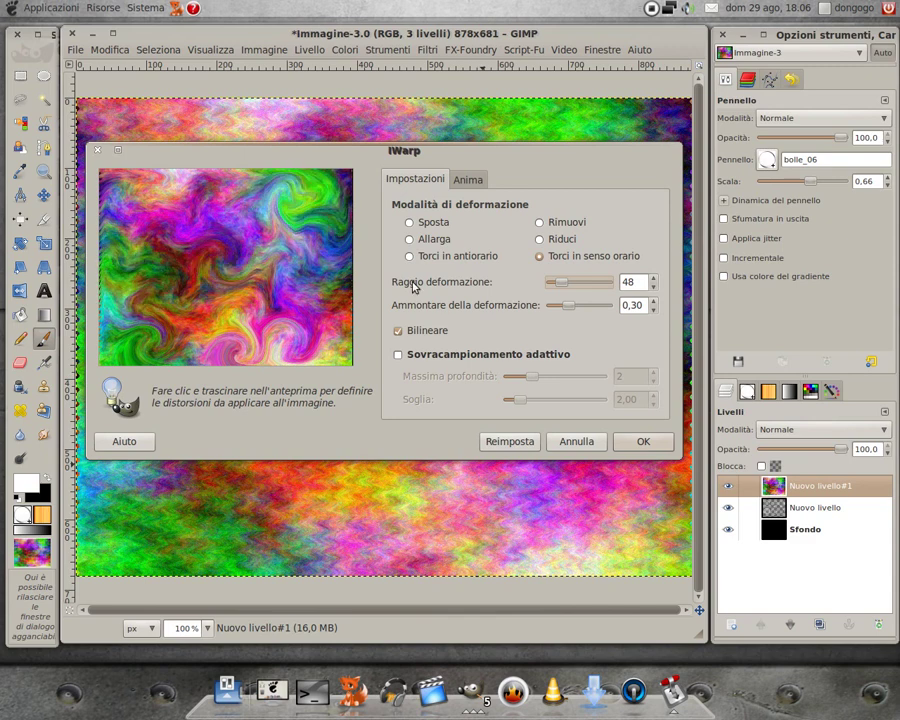
pyautogui.click(409, 222)
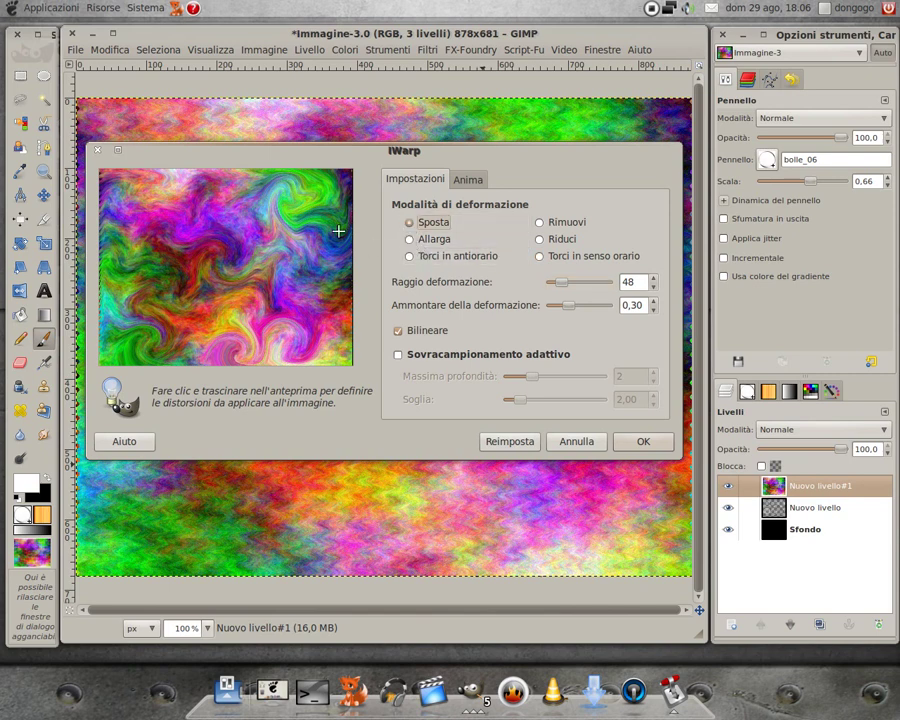
pyautogui.moveTo(190, 200)
pyautogui.mouseDown()
pyautogui.moveTo(248, 265)
pyautogui.moveTo(197, 231)
pyautogui.moveTo(221, 261)
pyautogui.moveTo(133, 247)
pyautogui.mouseUp()
pyautogui.moveTo(161, 311)
pyautogui.mouseDown()
pyautogui.moveTo(297, 344)
pyautogui.moveTo(254, 323)
pyautogui.moveTo(195, 225)
pyautogui.moveTo(140, 205)
pyautogui.moveTo(120, 185)
pyautogui.moveTo(191, 179)
pyautogui.mouseUp()
pyautogui.click(409, 256)
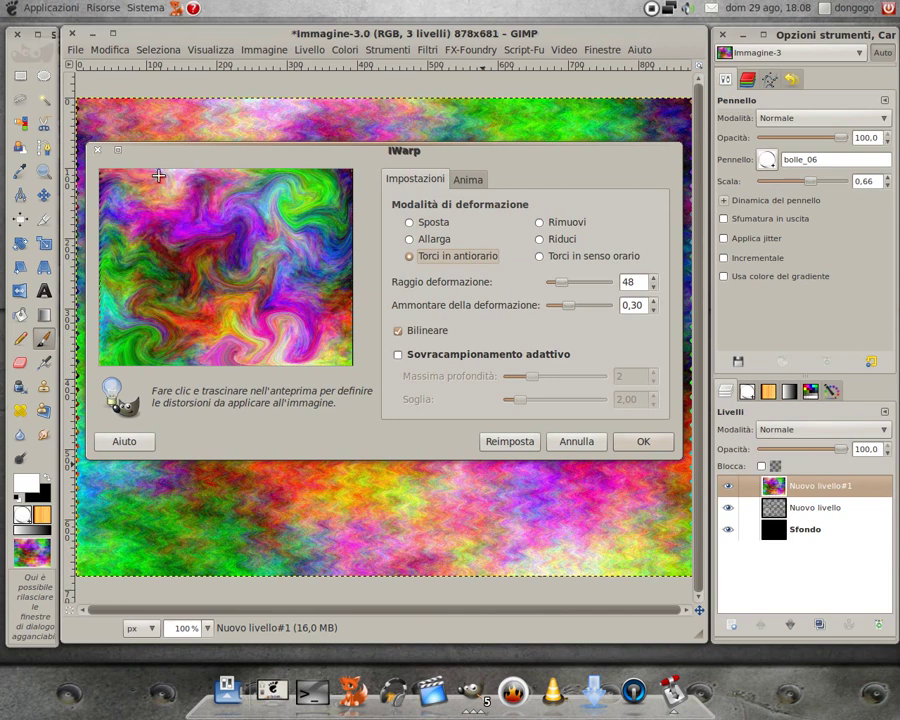
pyautogui.click(643, 442)
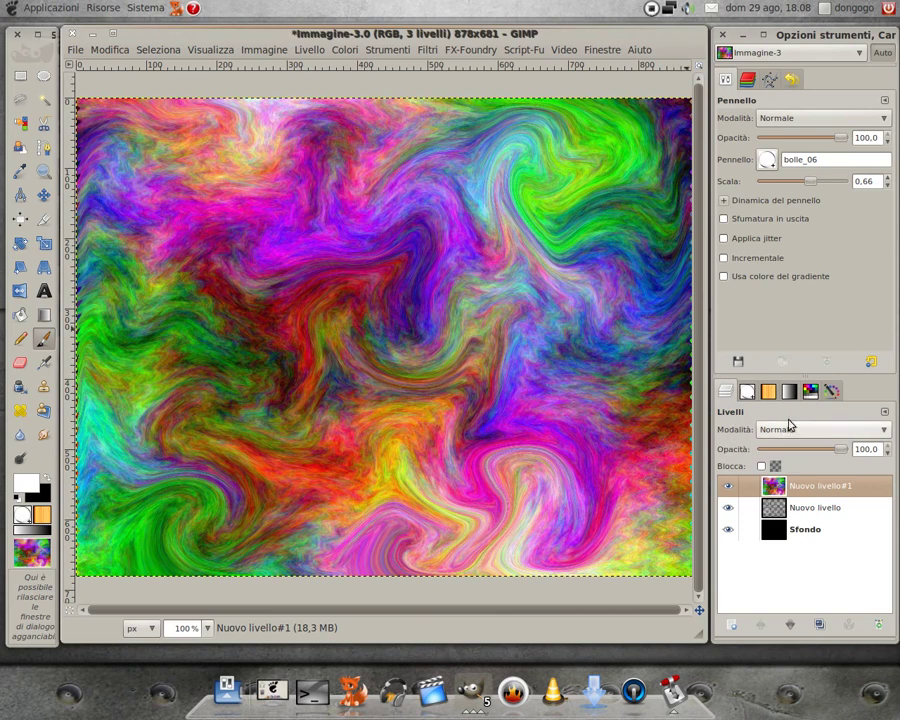
# - Set the plasma layer to Sovrapposto (Overlay) mode and zoom to 66.7%
pyautogui.click(800, 432)
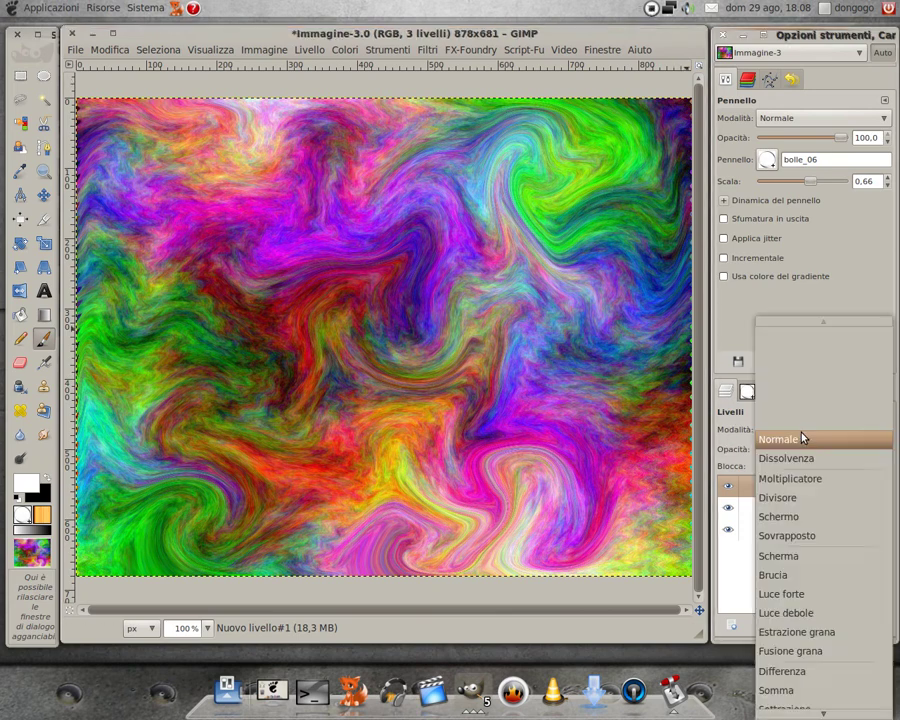
pyautogui.click(790, 538)
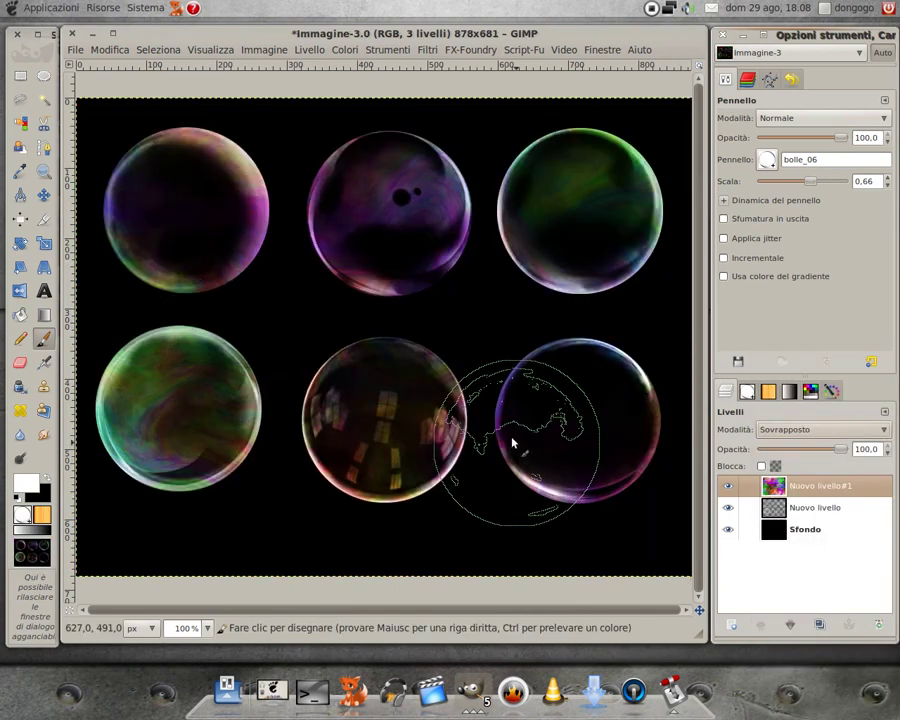
pyautogui.scroll(1, 524, 314)
pyautogui.scroll(1, 527, 315)
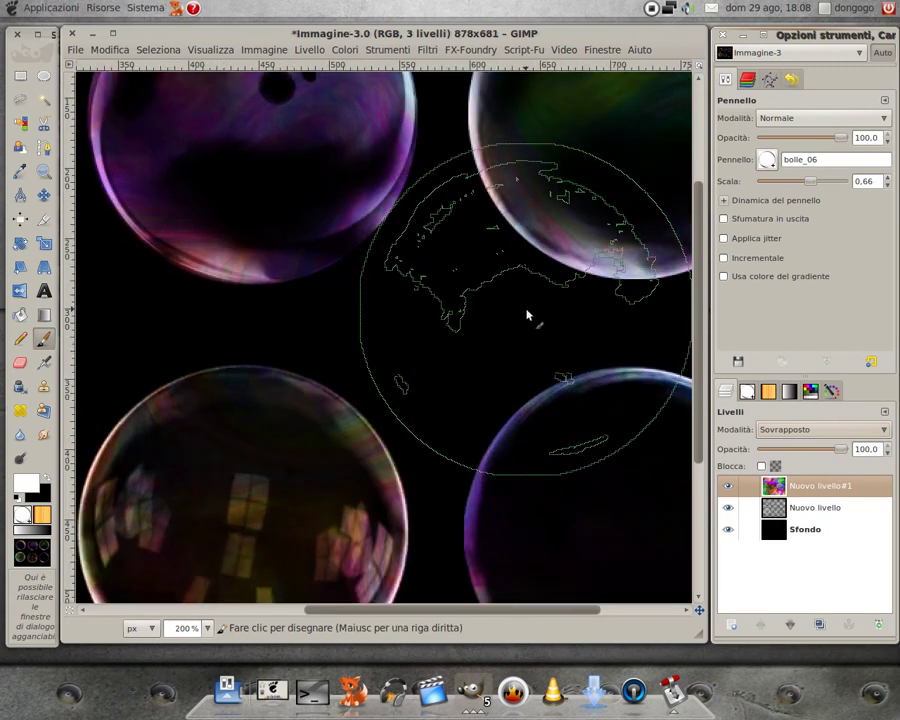
pyautogui.scroll(3, 261, 221)
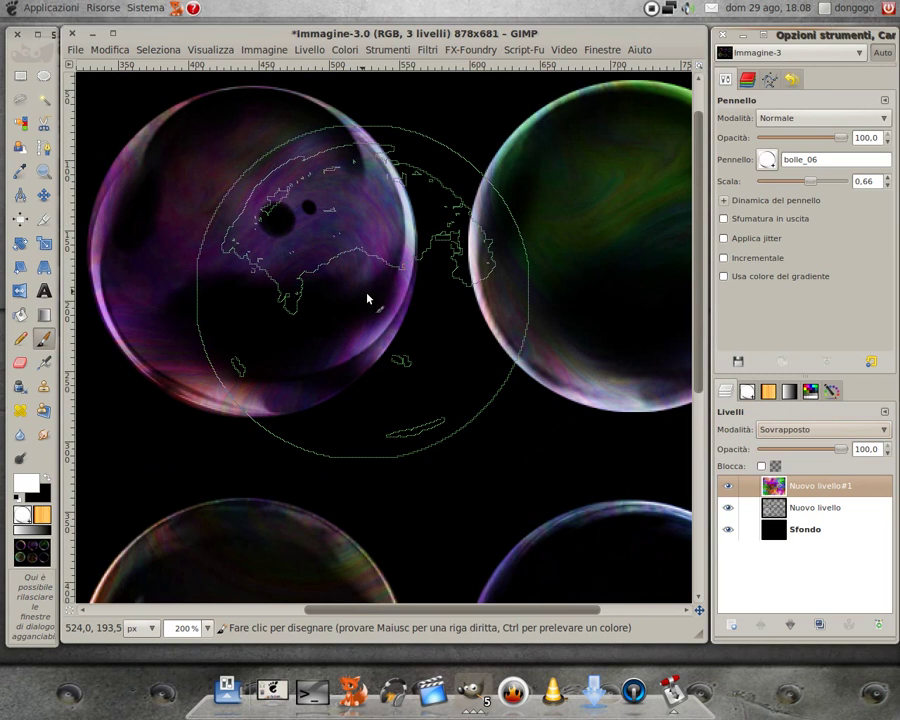
pyautogui.press('-')
pyautogui.press('-')
pyautogui.press('-')
pyautogui.press('-')
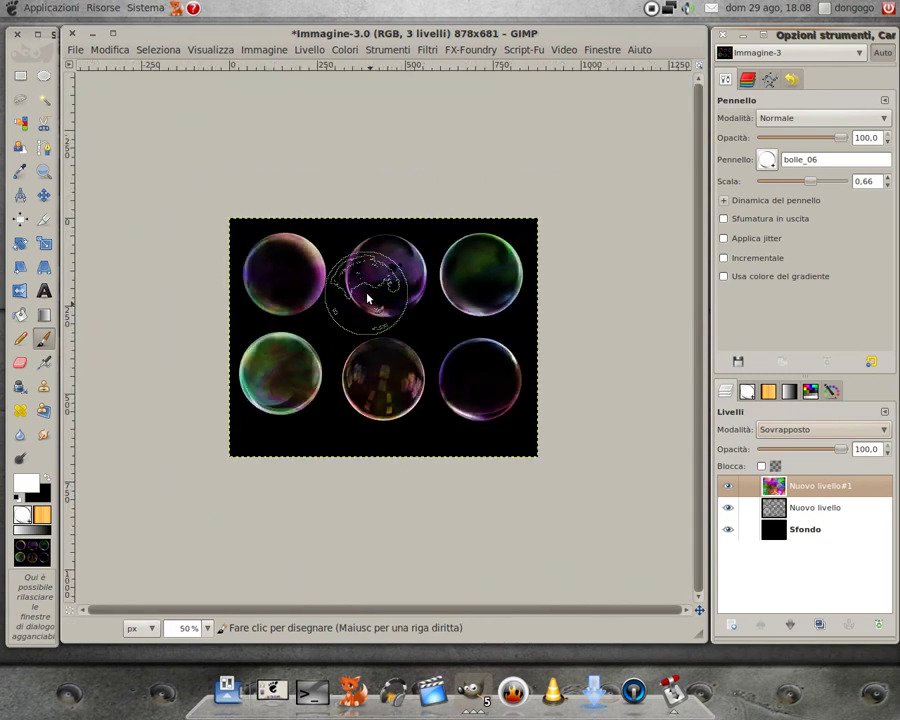
pyautogui.press('+')
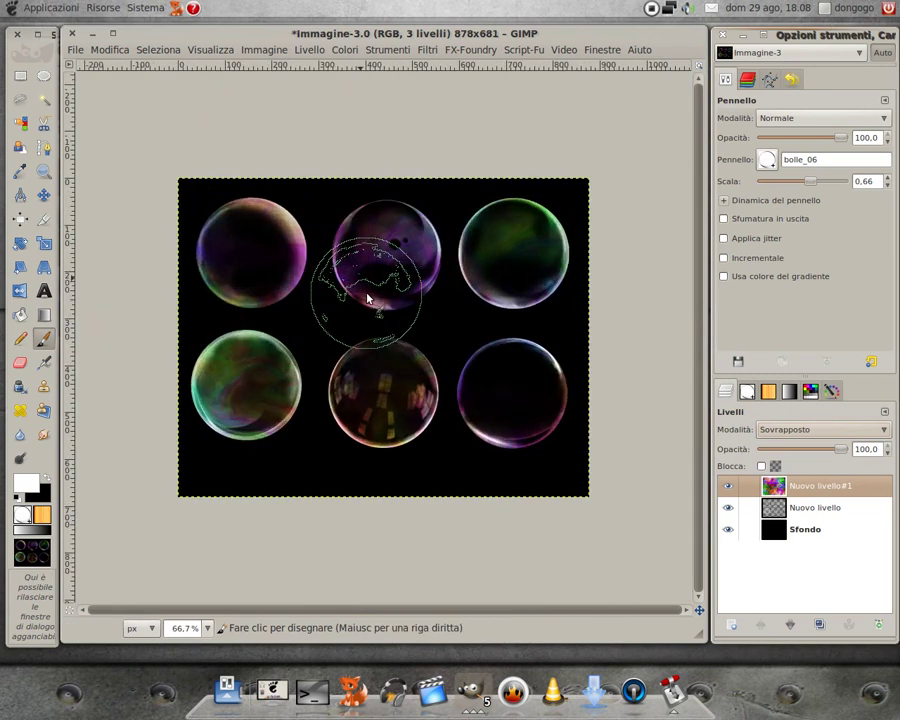